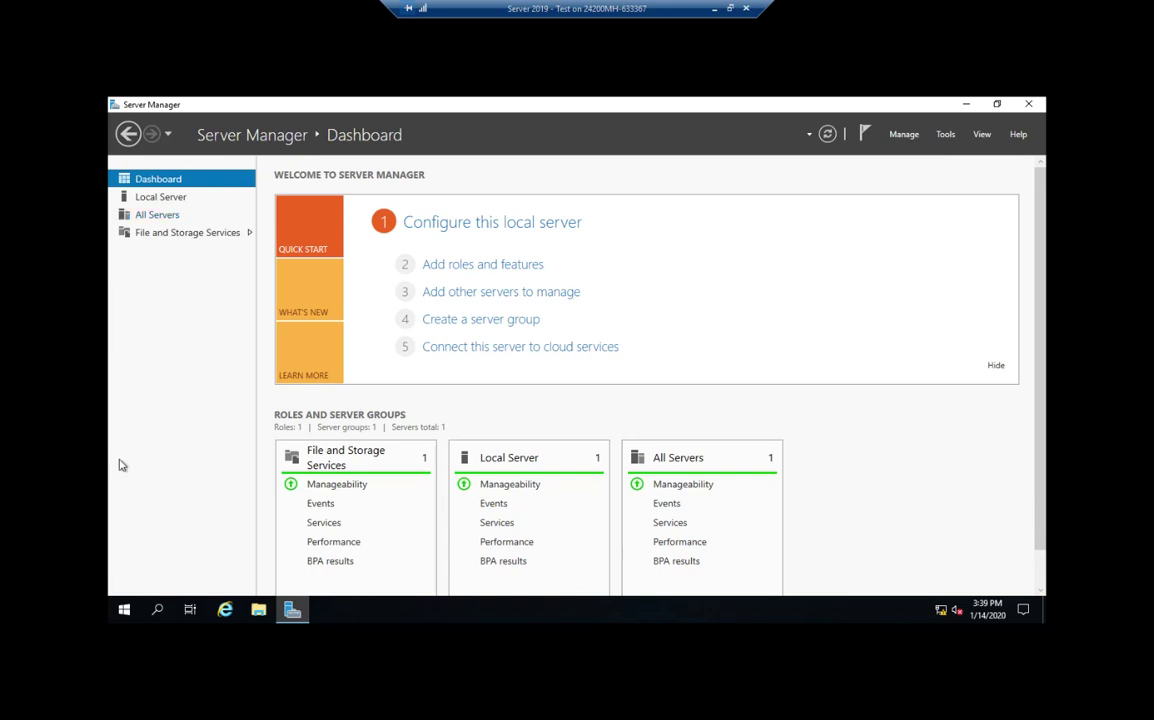
- Open Computer Management and display the list of shares under Shared Folders
right_click(126, 612)
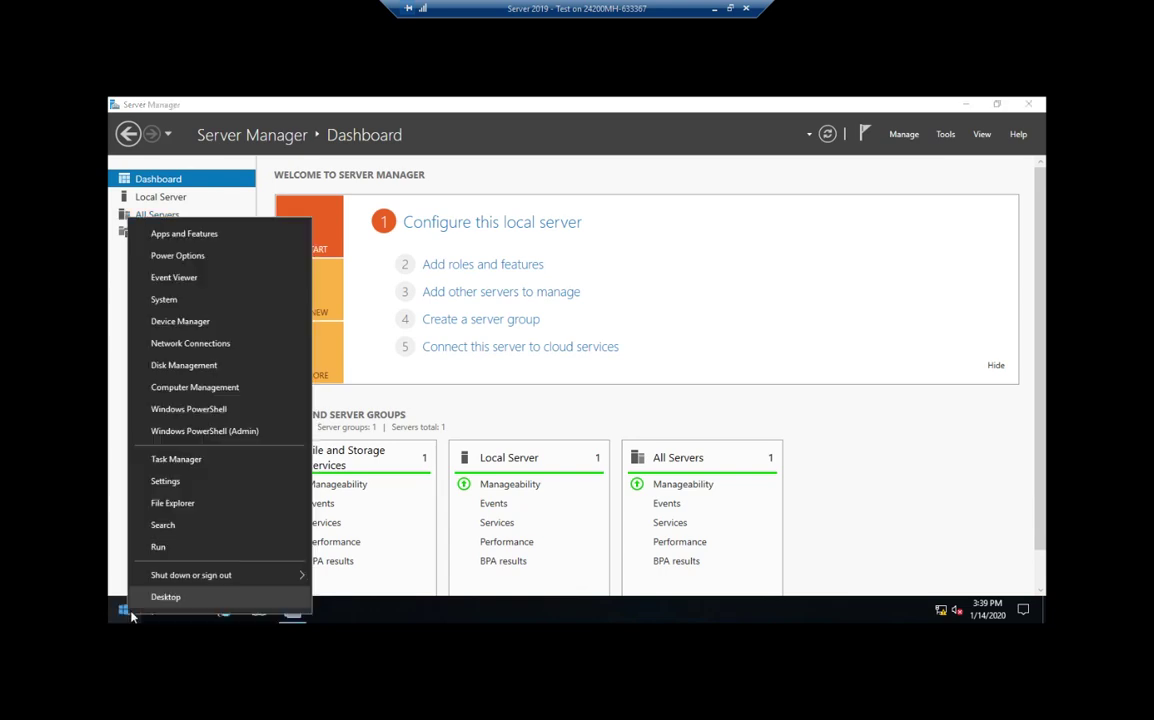
click(199, 390)
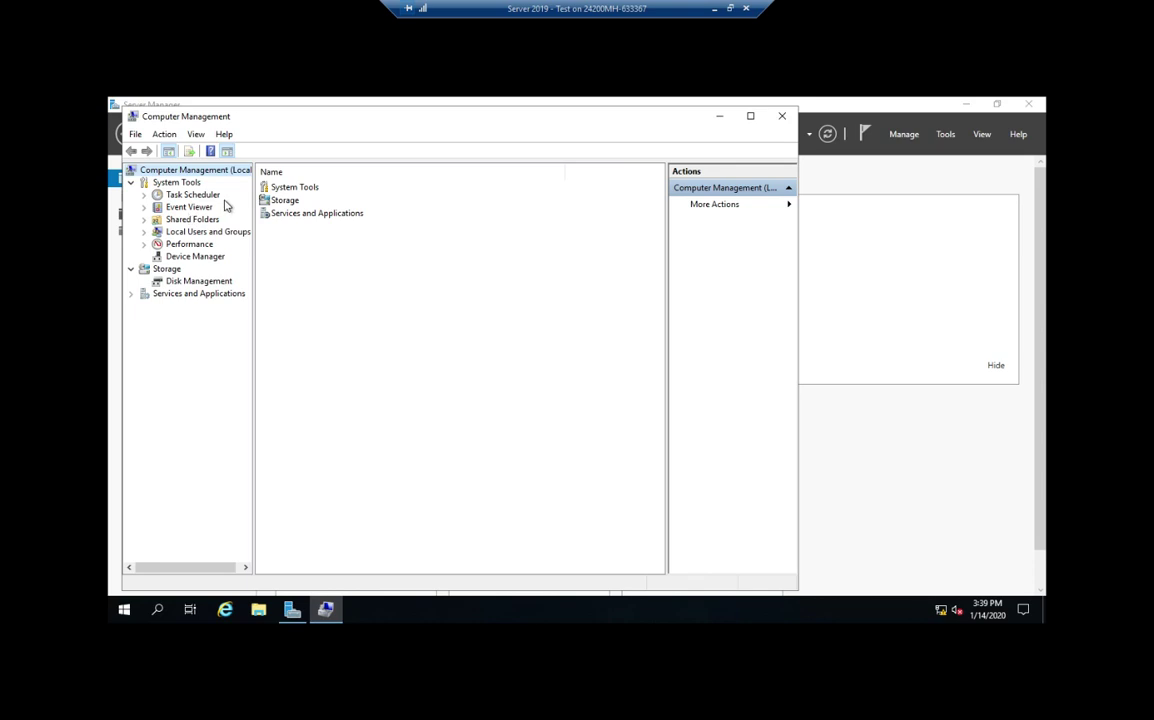
click(203, 221)
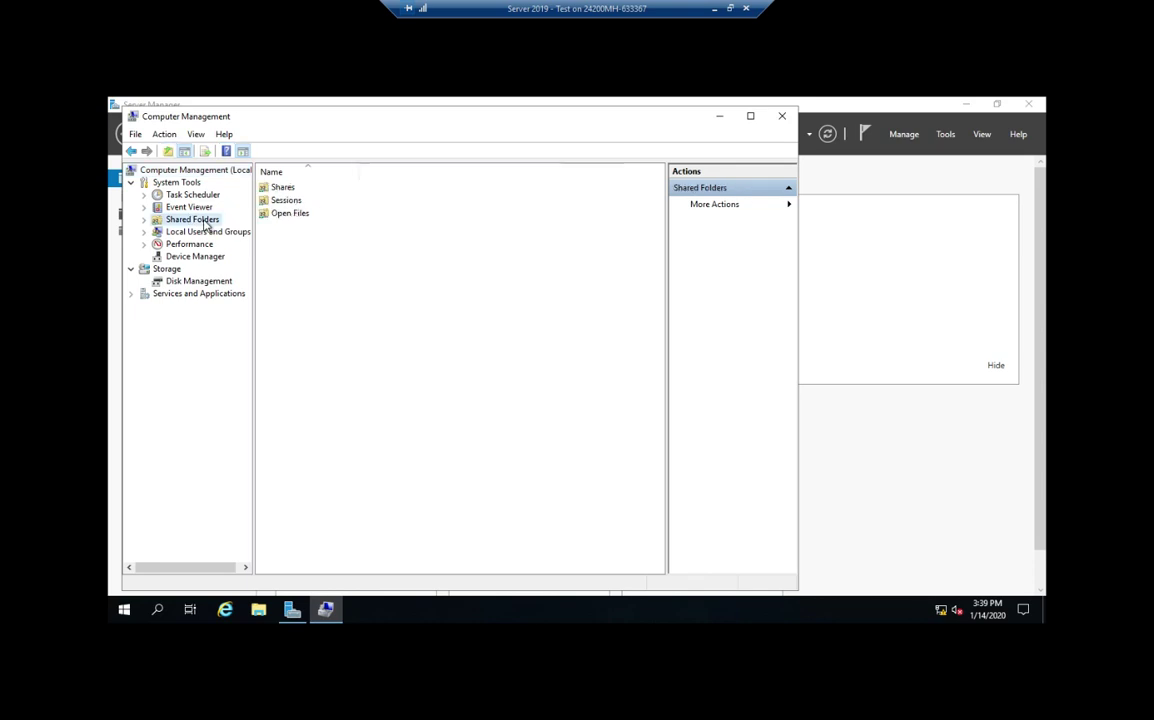
click(143, 219)
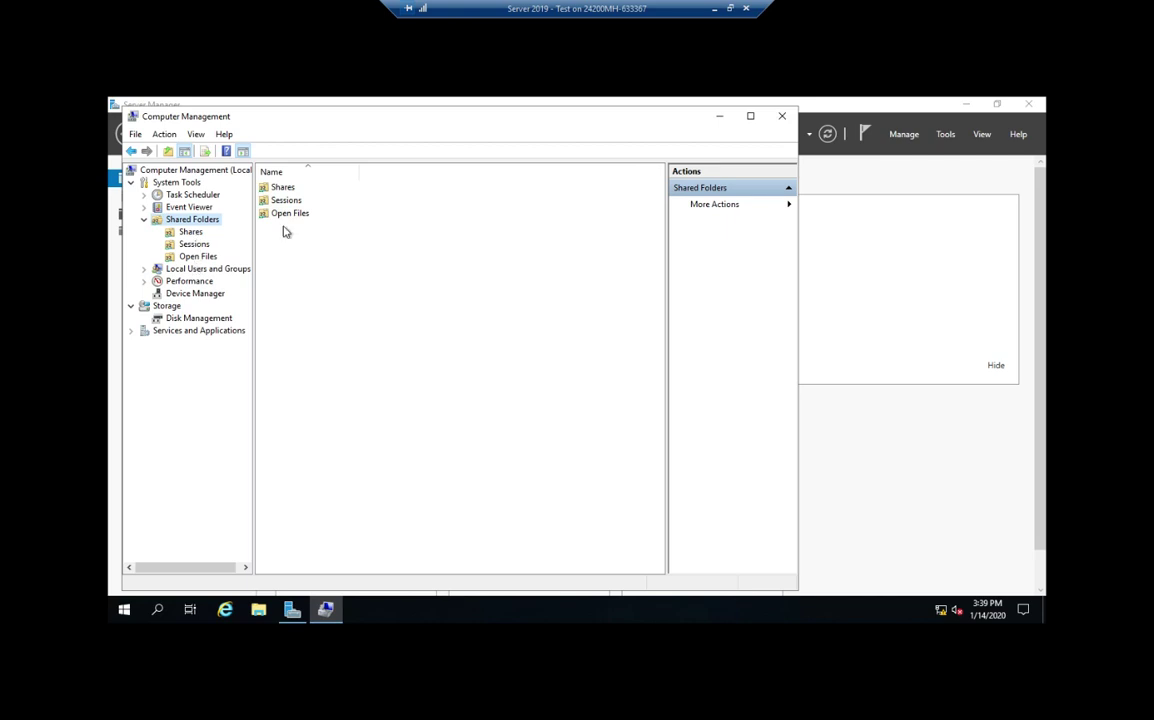
click(190, 232)
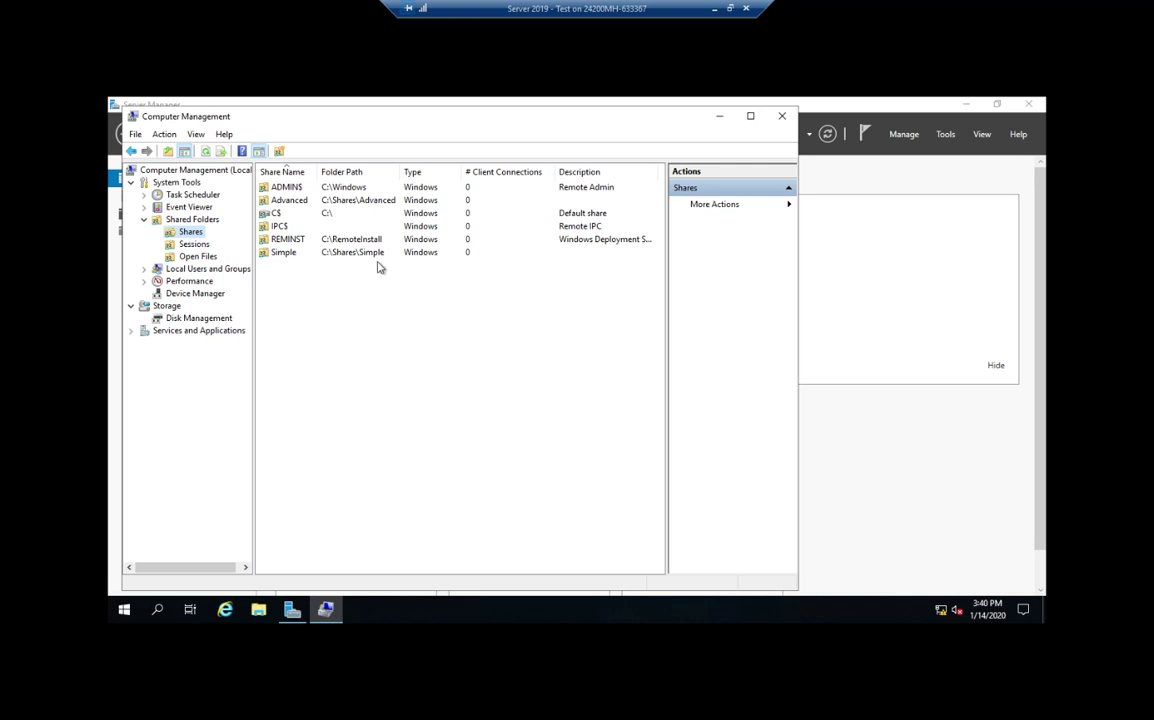
- Examine the server's active share sessions and open files, comparing them with the list of shares
click(205, 247)
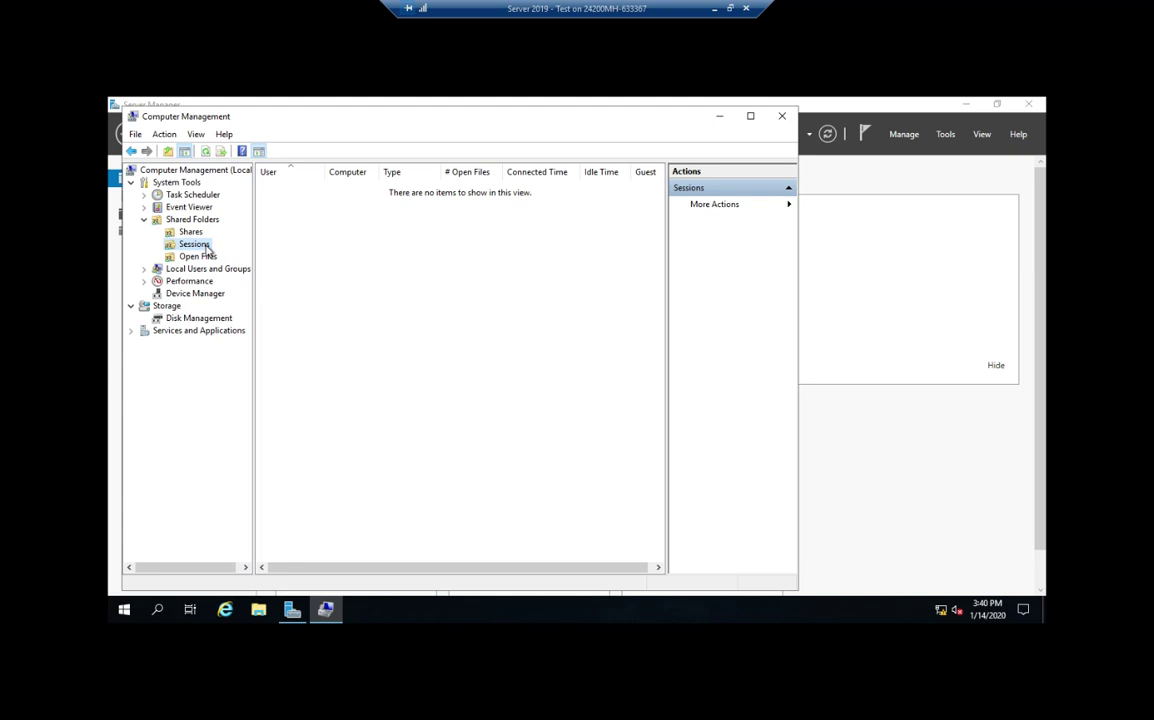
click(196, 233)
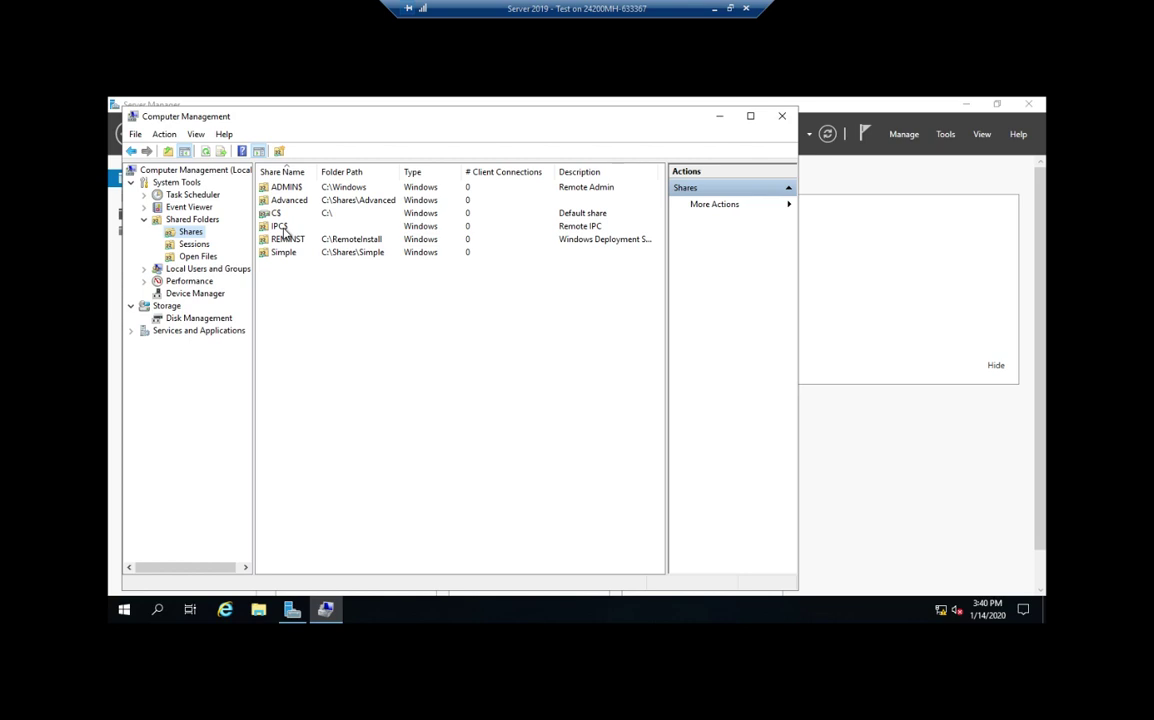
click(201, 248)
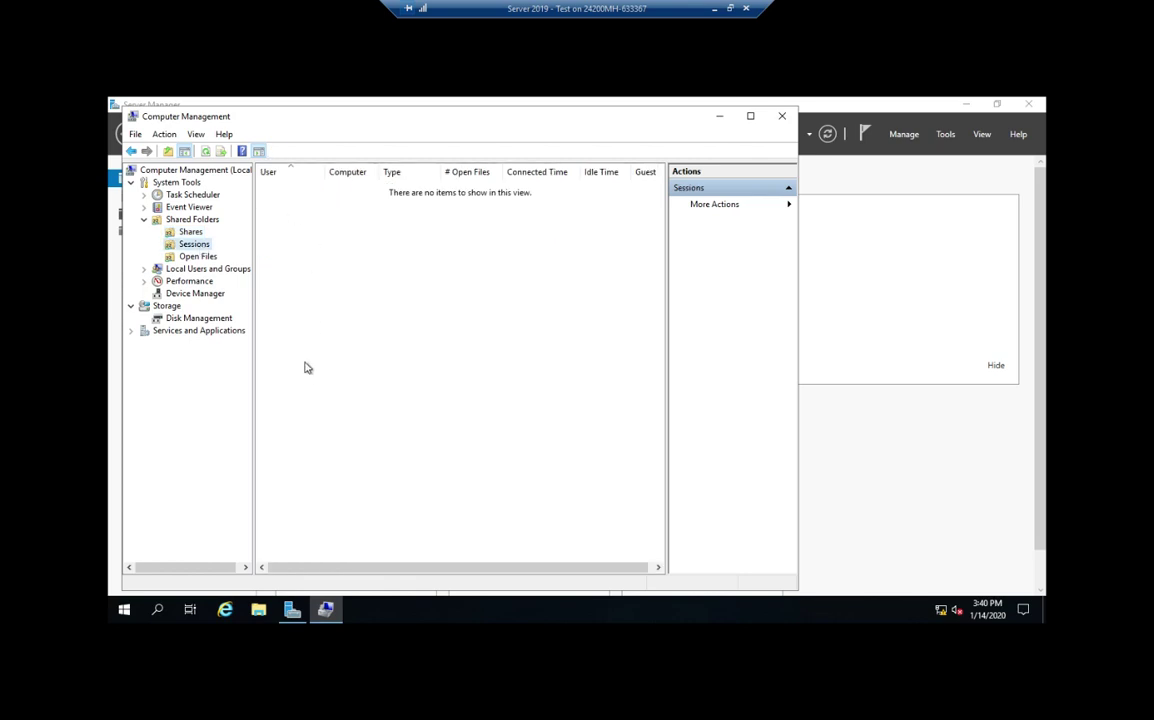
click(205, 258)
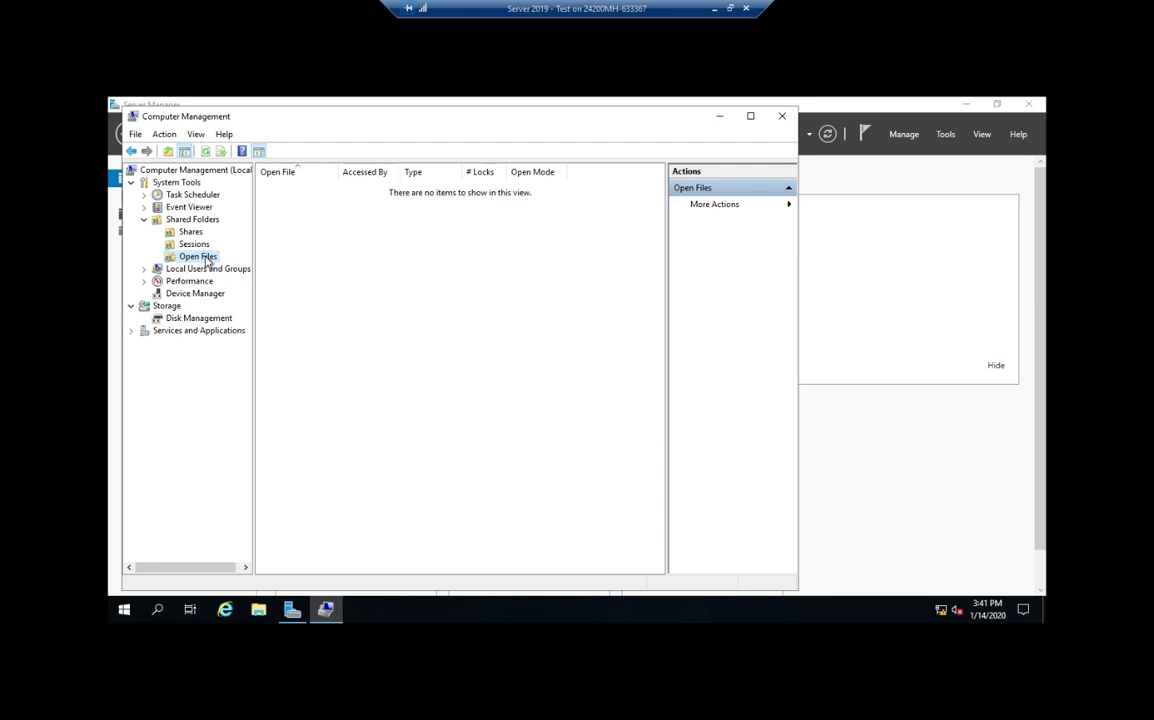
click(198, 245)
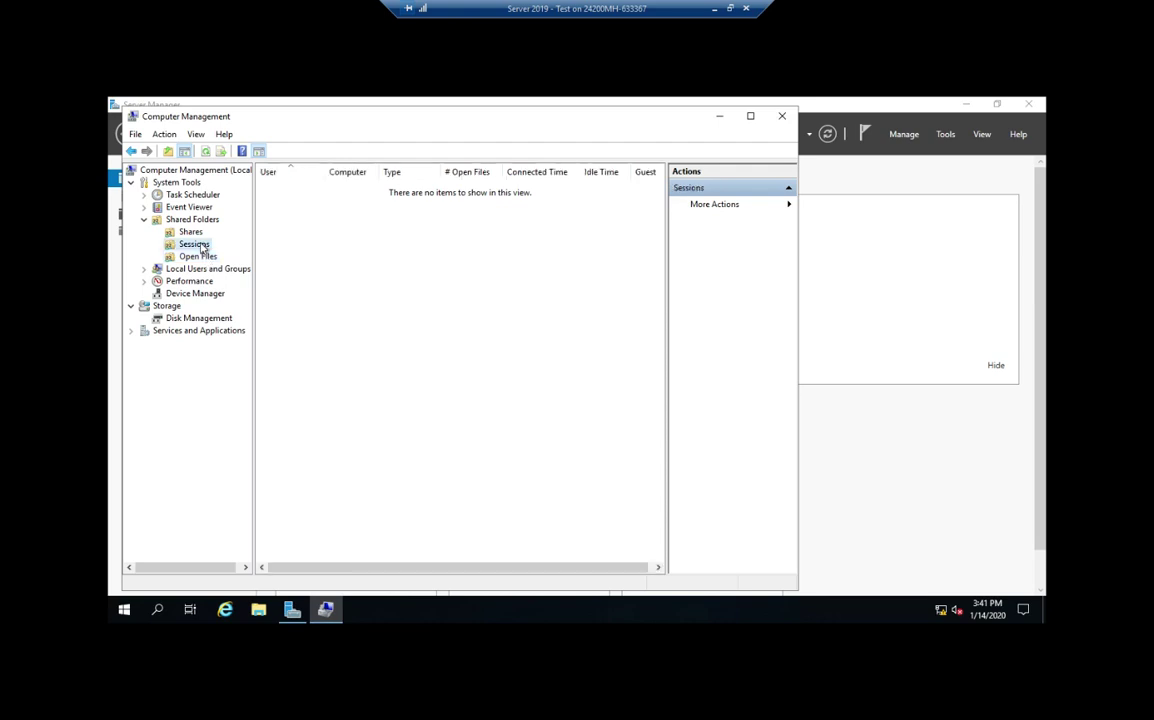
- Stop sharing the Simple and Advanced folders in the list of shares
click(189, 231)
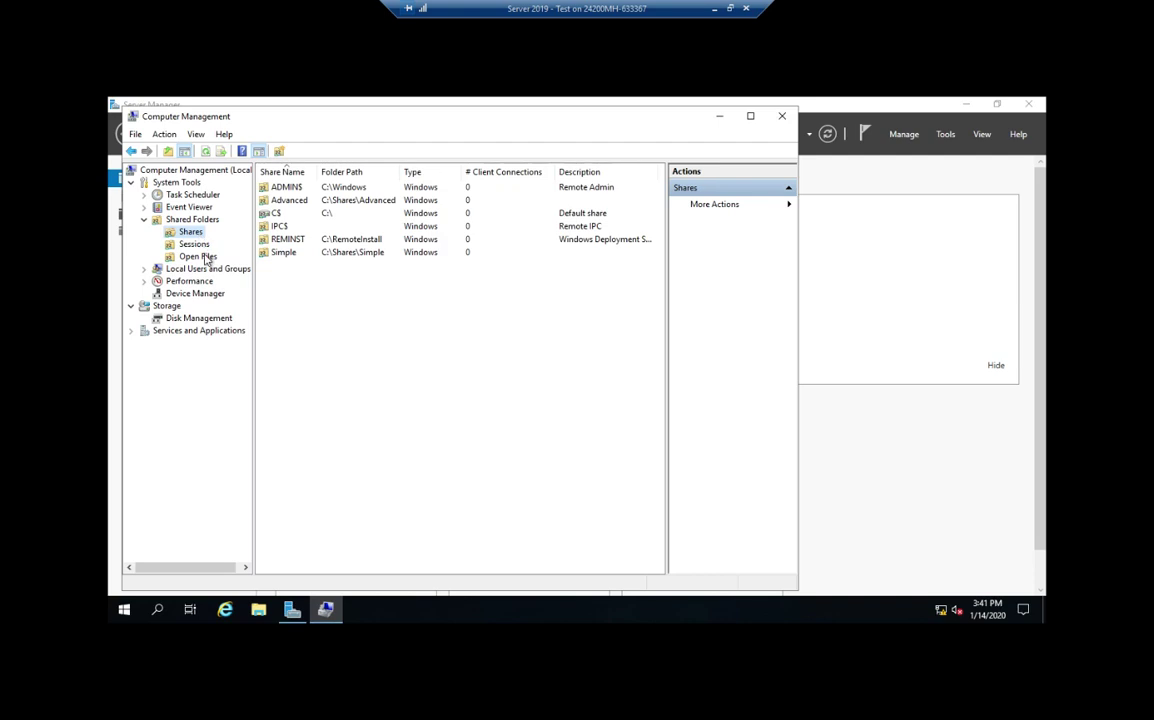
right_click(280, 255)
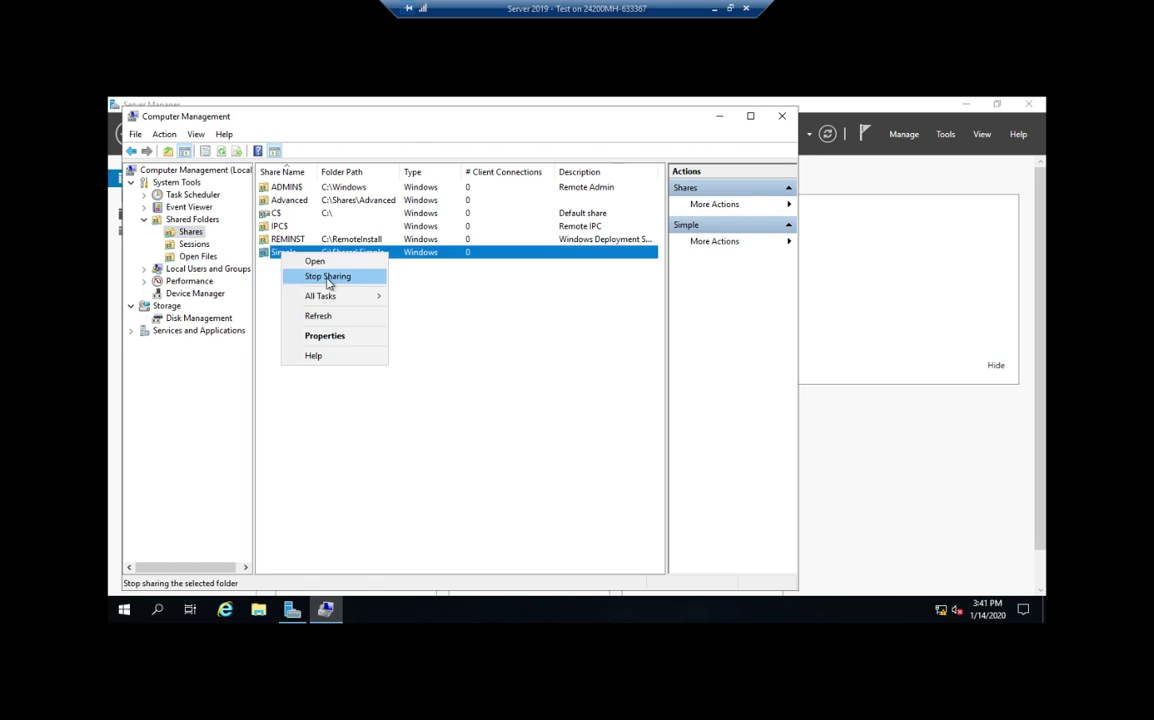
click(328, 277)
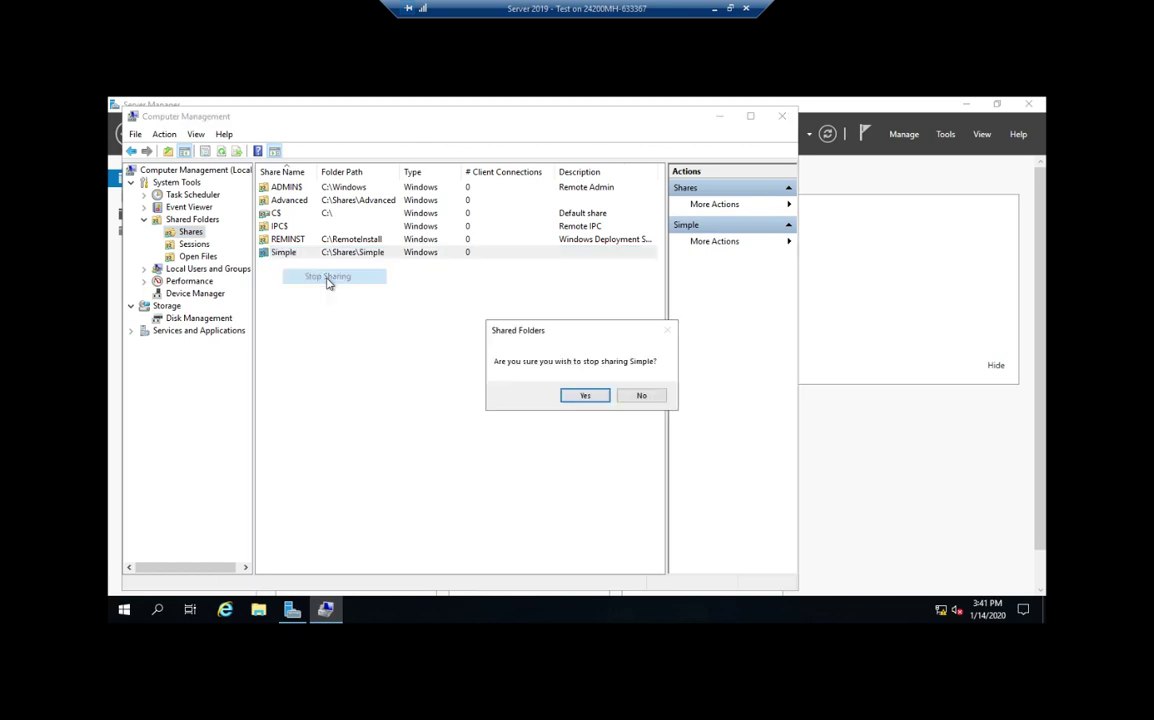
click(589, 398)
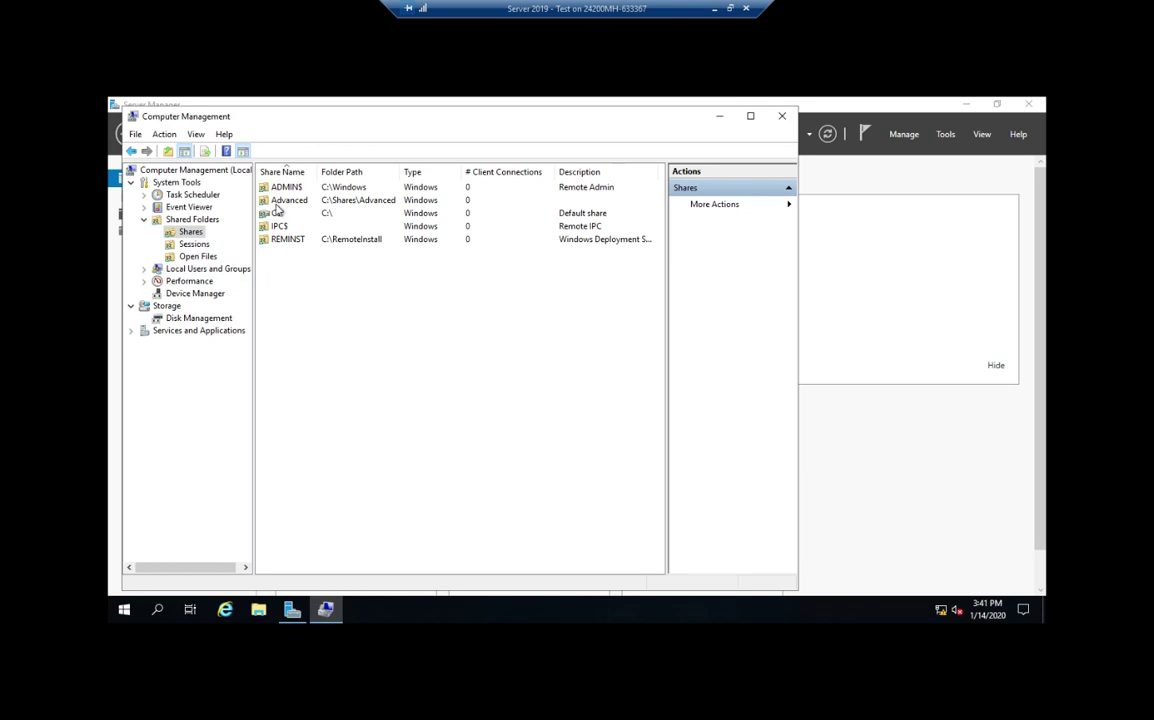
right_click(292, 201)
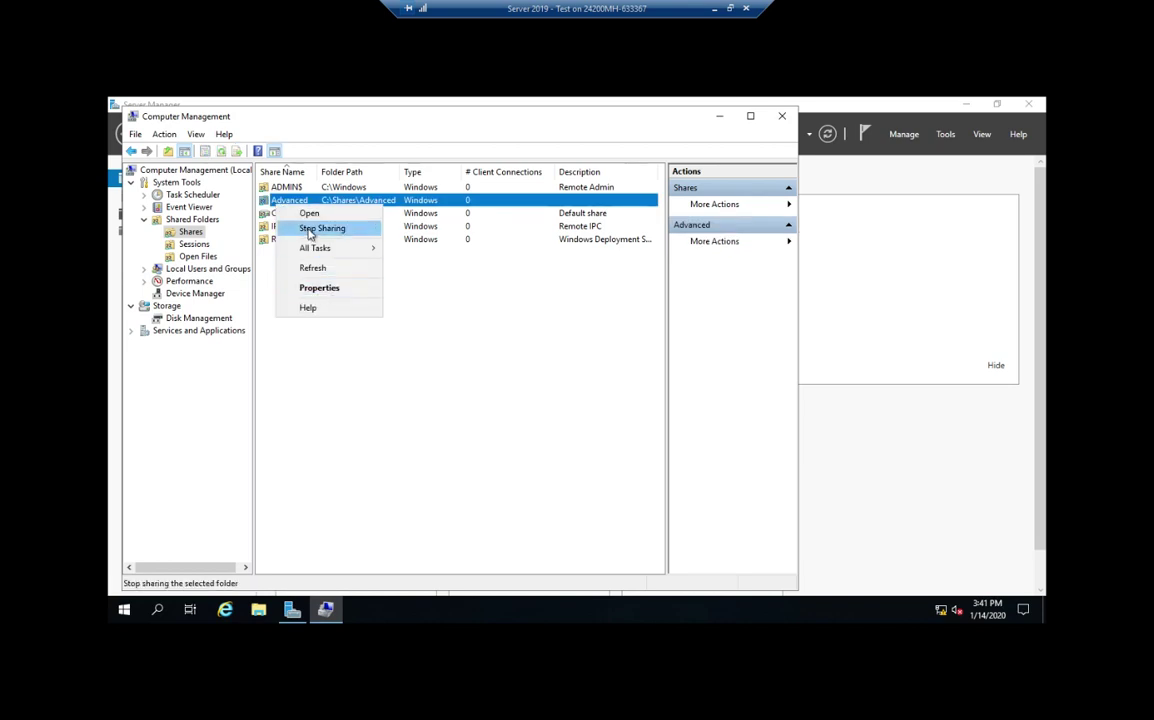
click(311, 230)
click(589, 396)
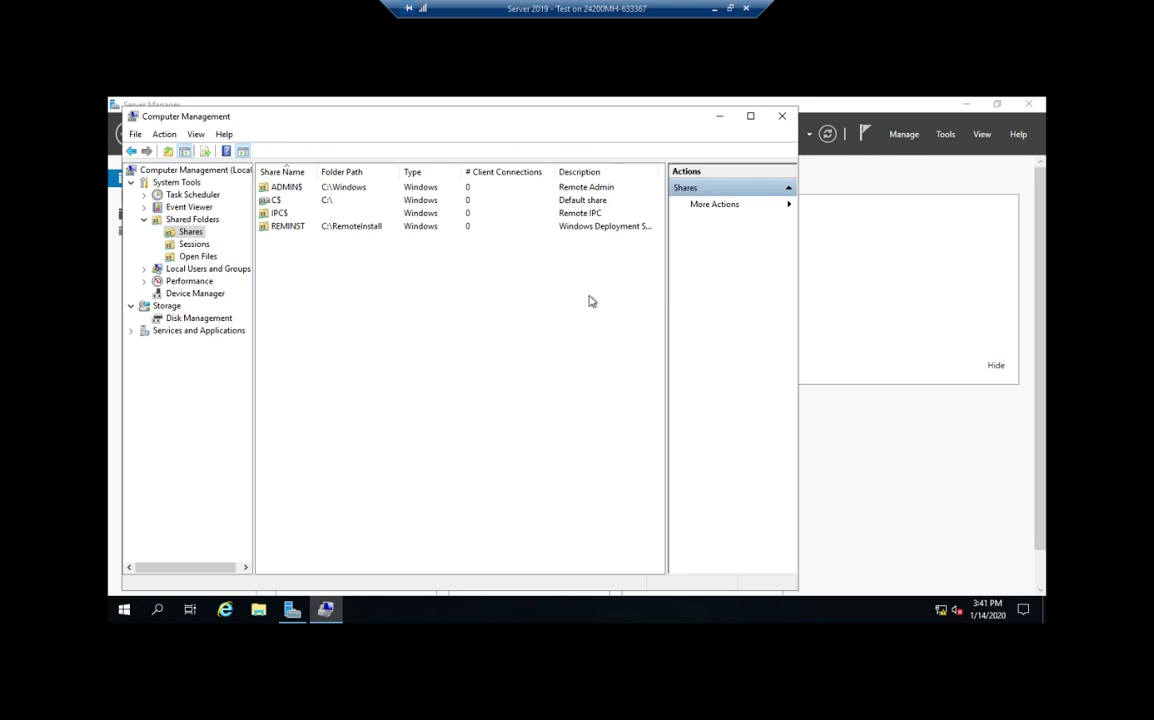
- Start a new share for the folder C:\Shares\Advanced, keeping the share name Advanced and the suggested offline setting
click(791, 205)
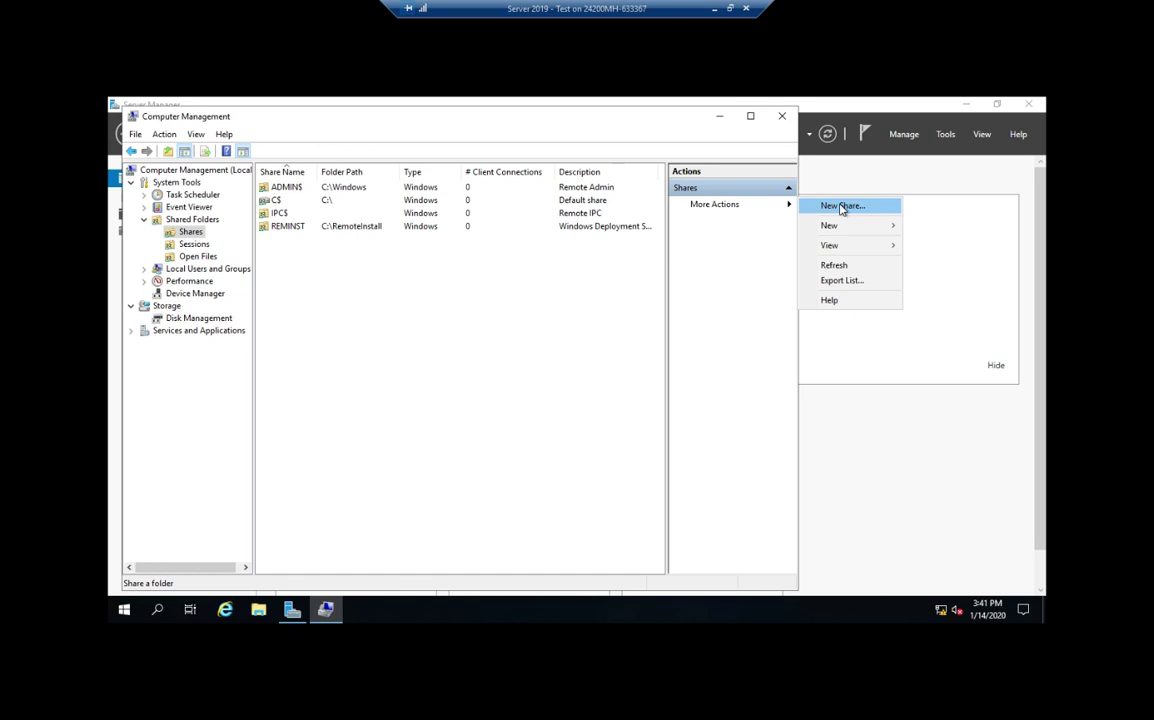
click(841, 207)
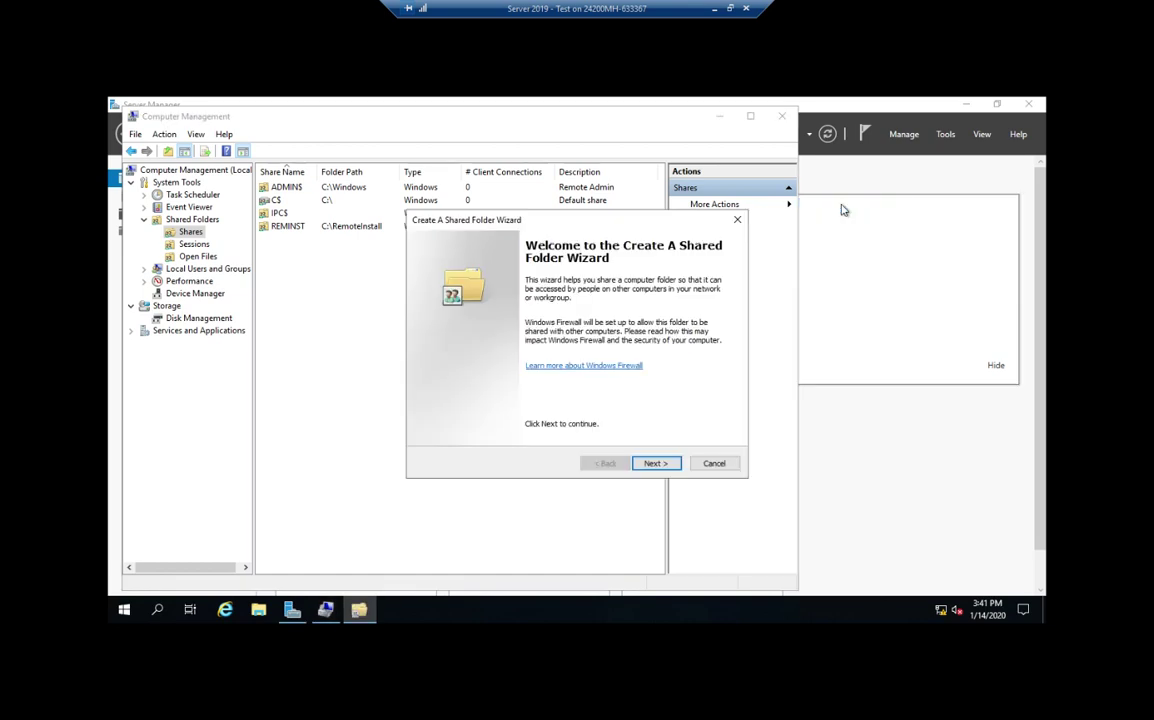
click(658, 465)
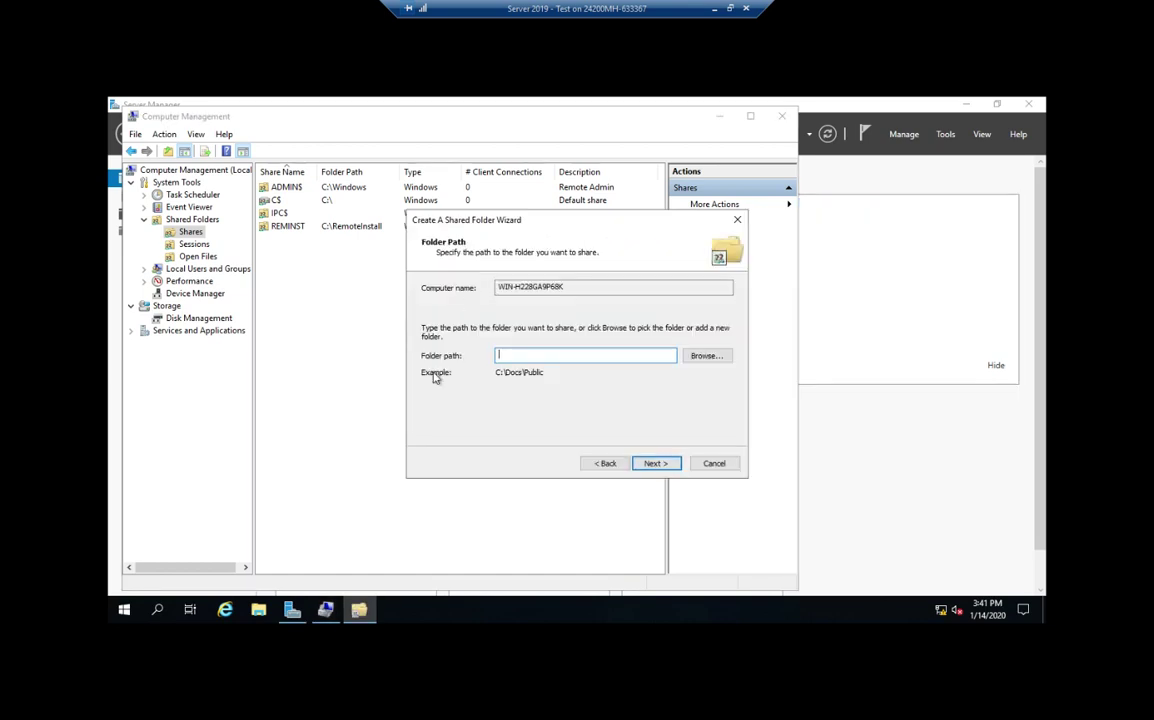
click(706, 356)
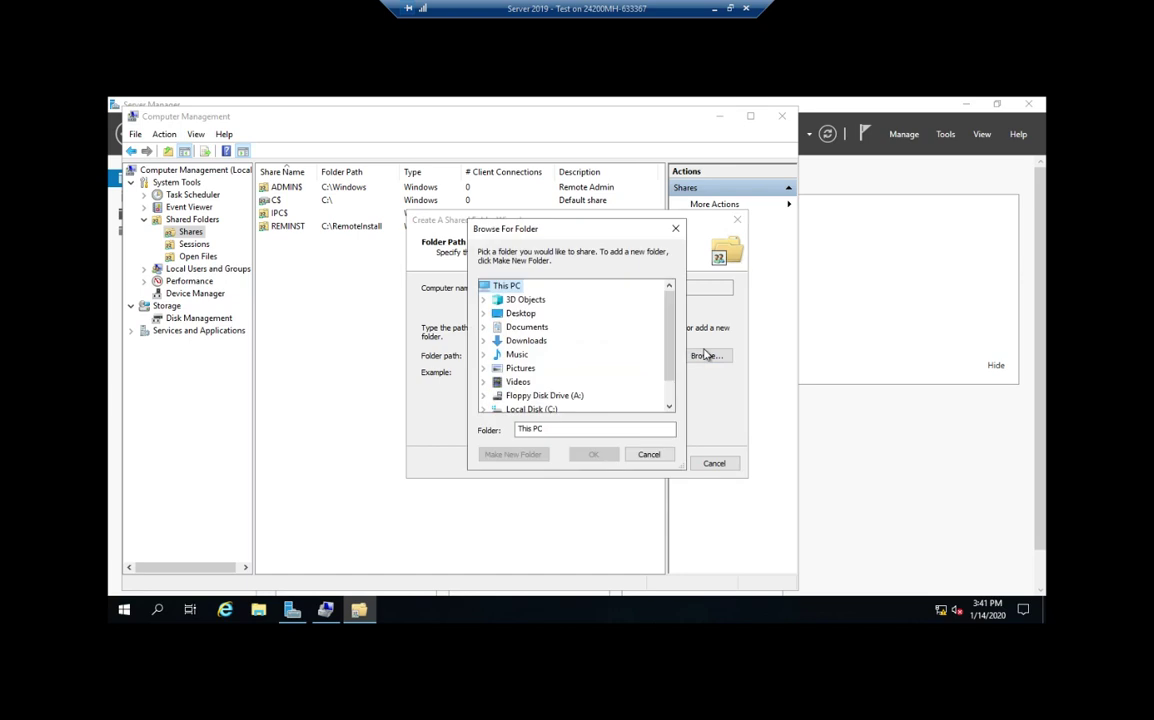
click(530, 410)
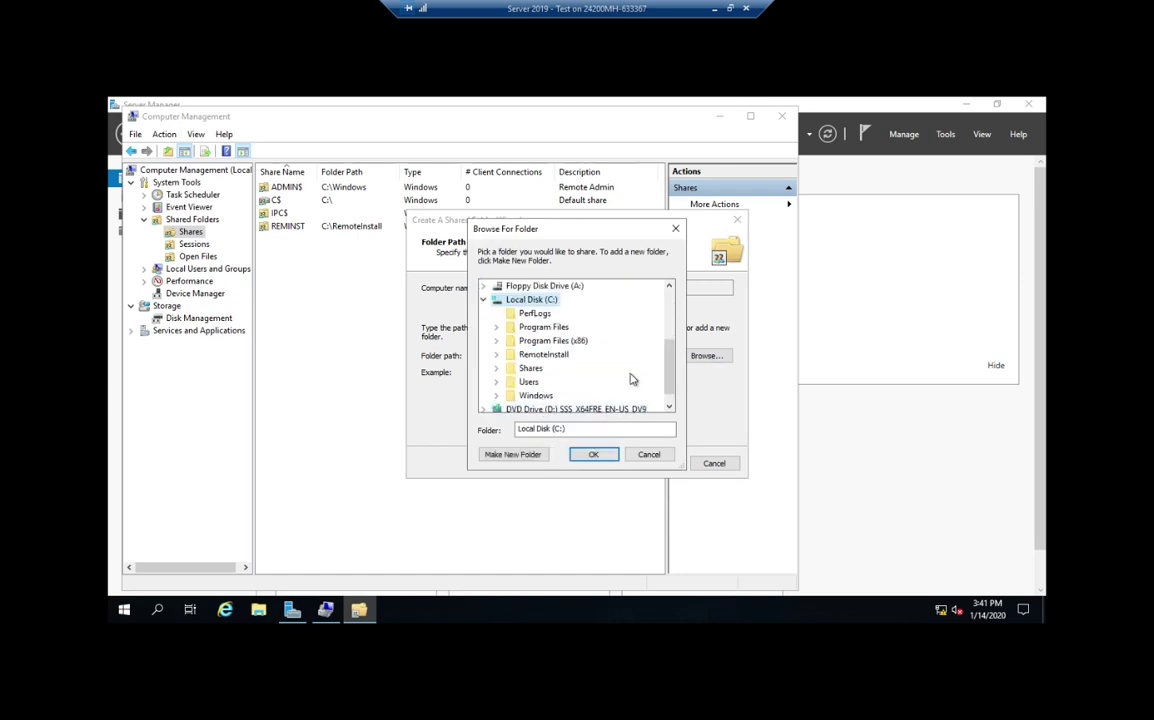
double_click(531, 369)
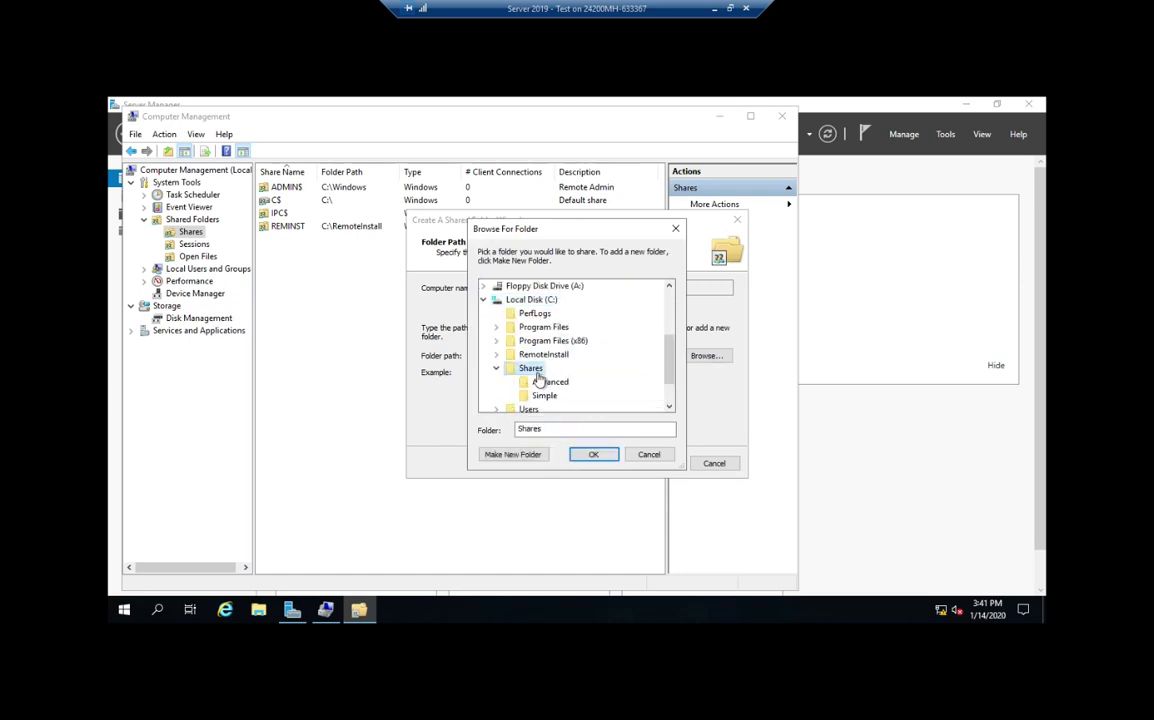
click(549, 382)
click(580, 456)
click(653, 464)
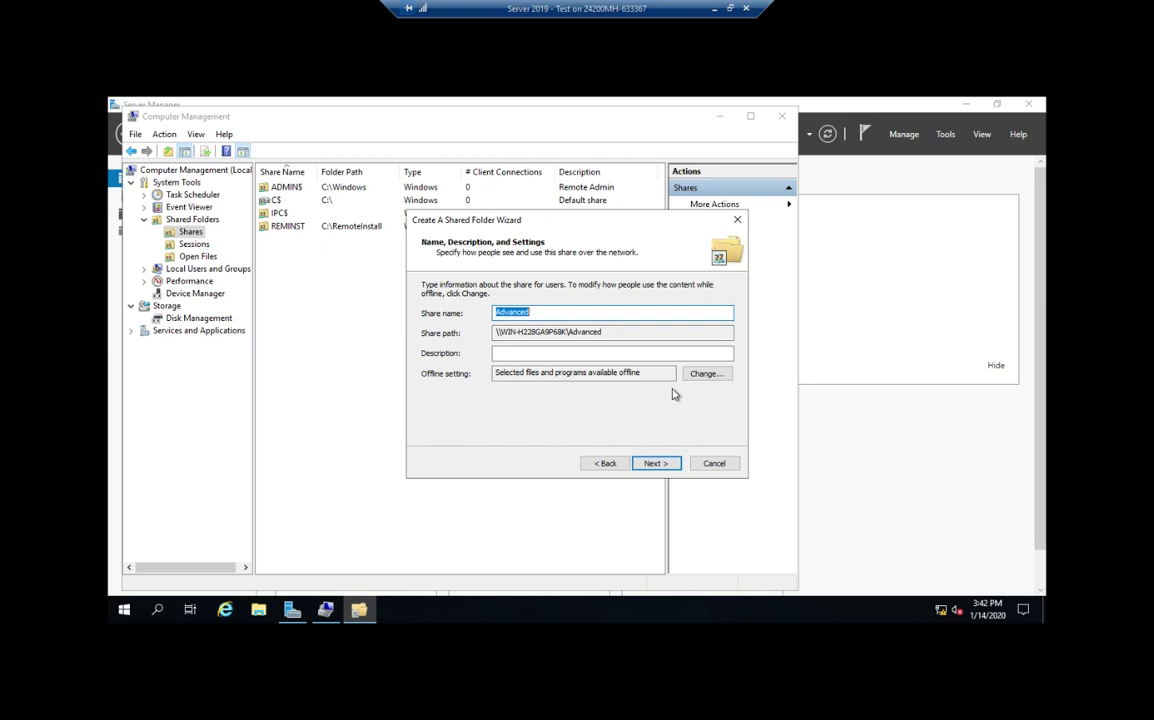
click(652, 464)
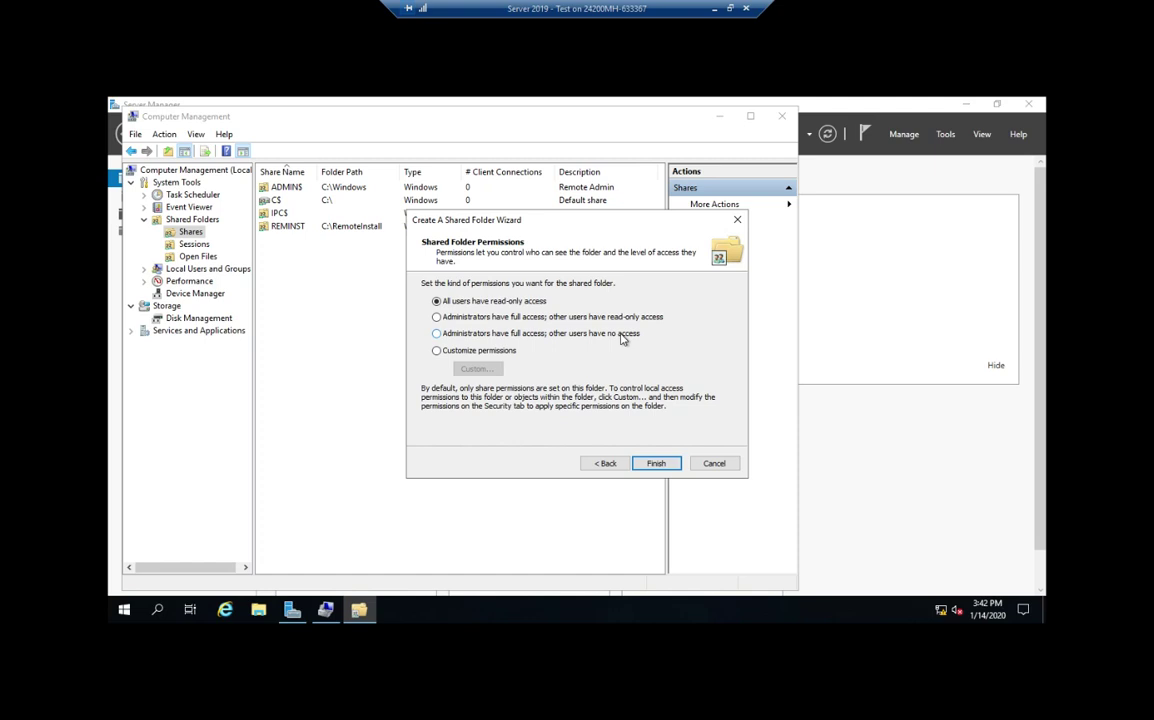
- Customize the share permissions to allow Everyone Full Control and finish creating the Advanced share
click(445, 351)
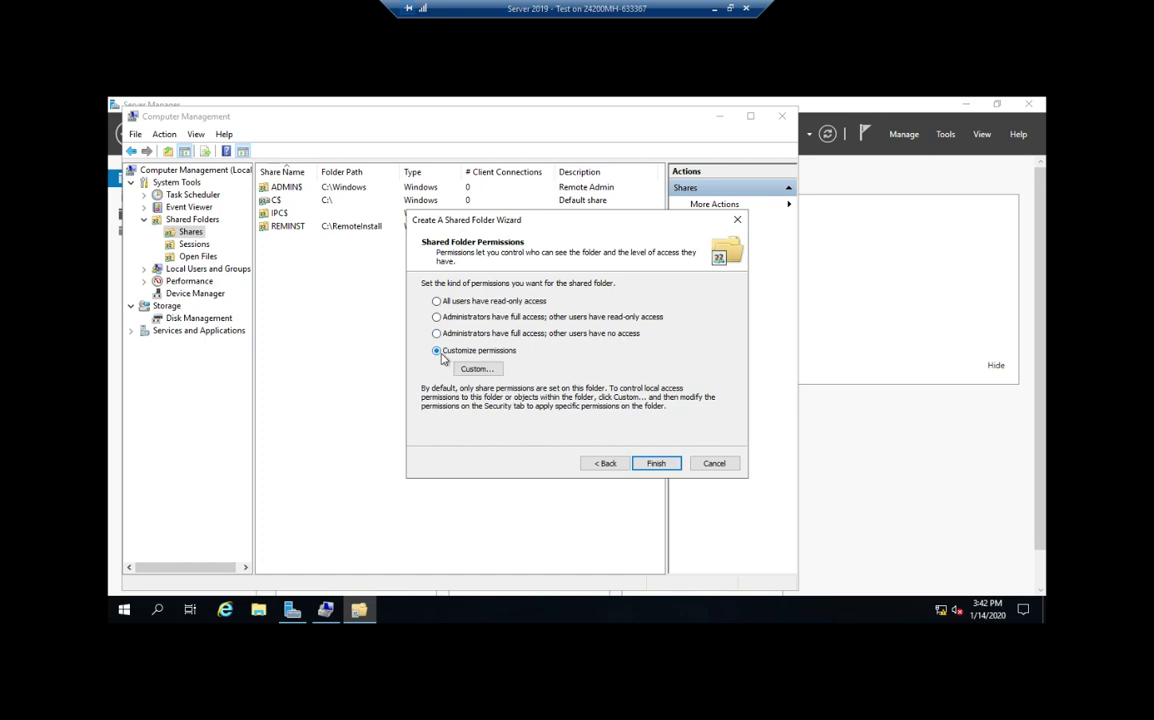
click(476, 369)
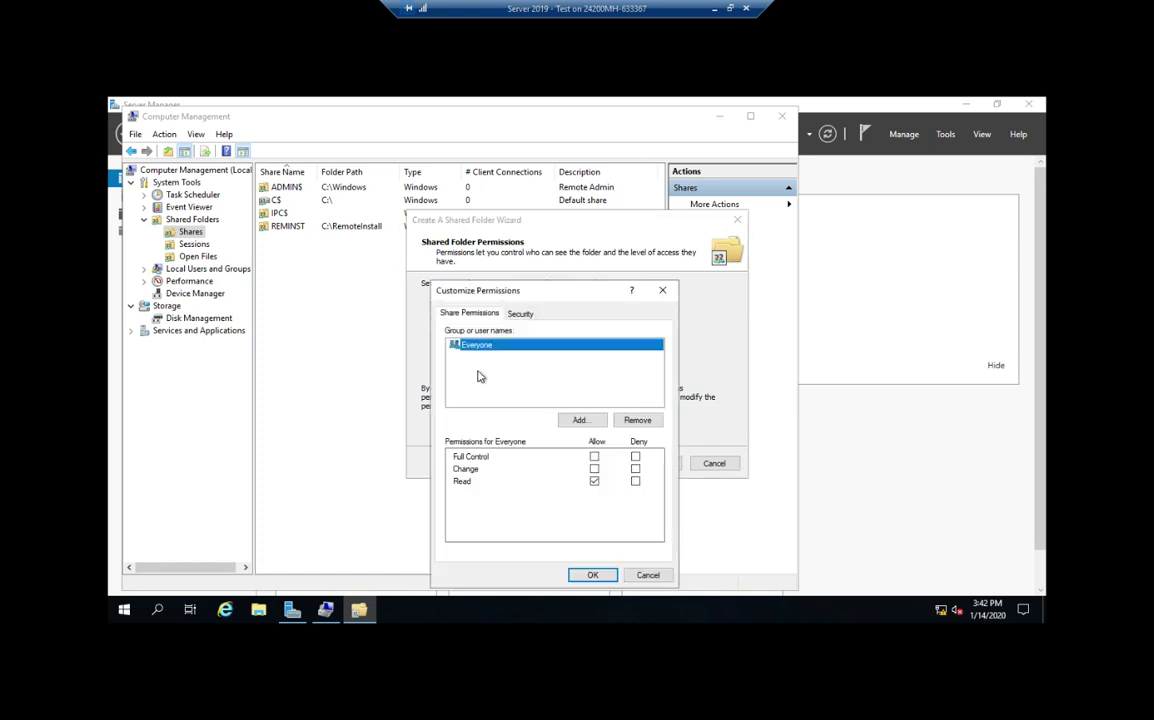
click(595, 457)
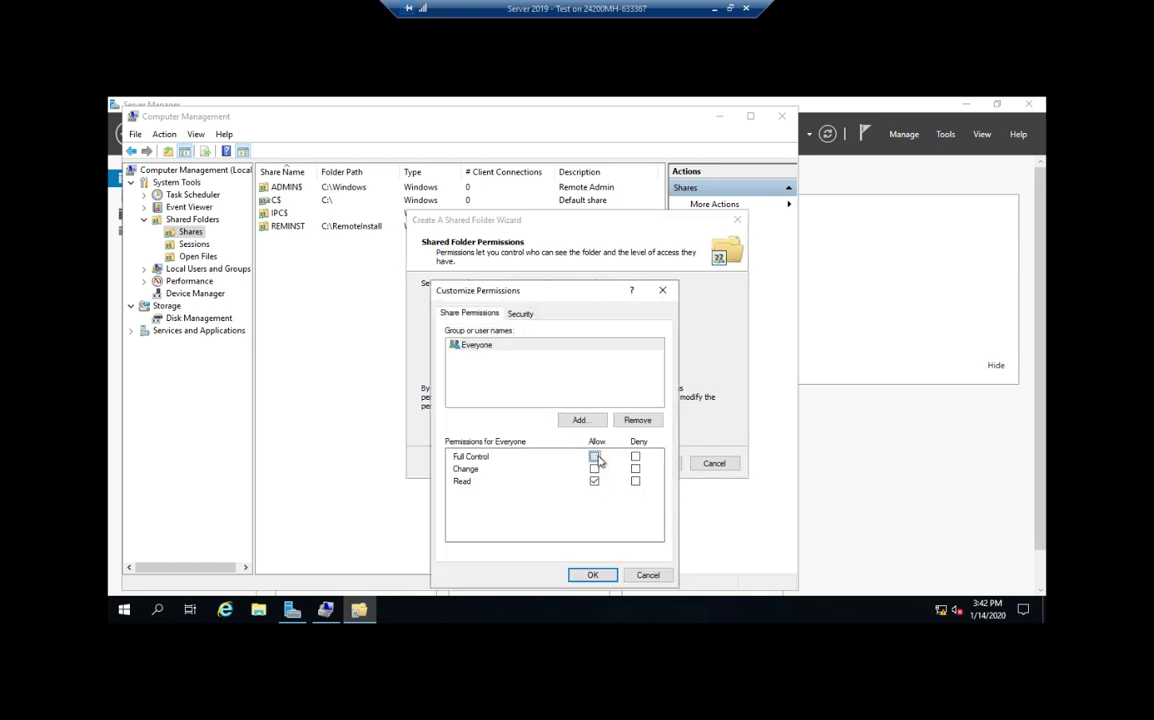
click(597, 574)
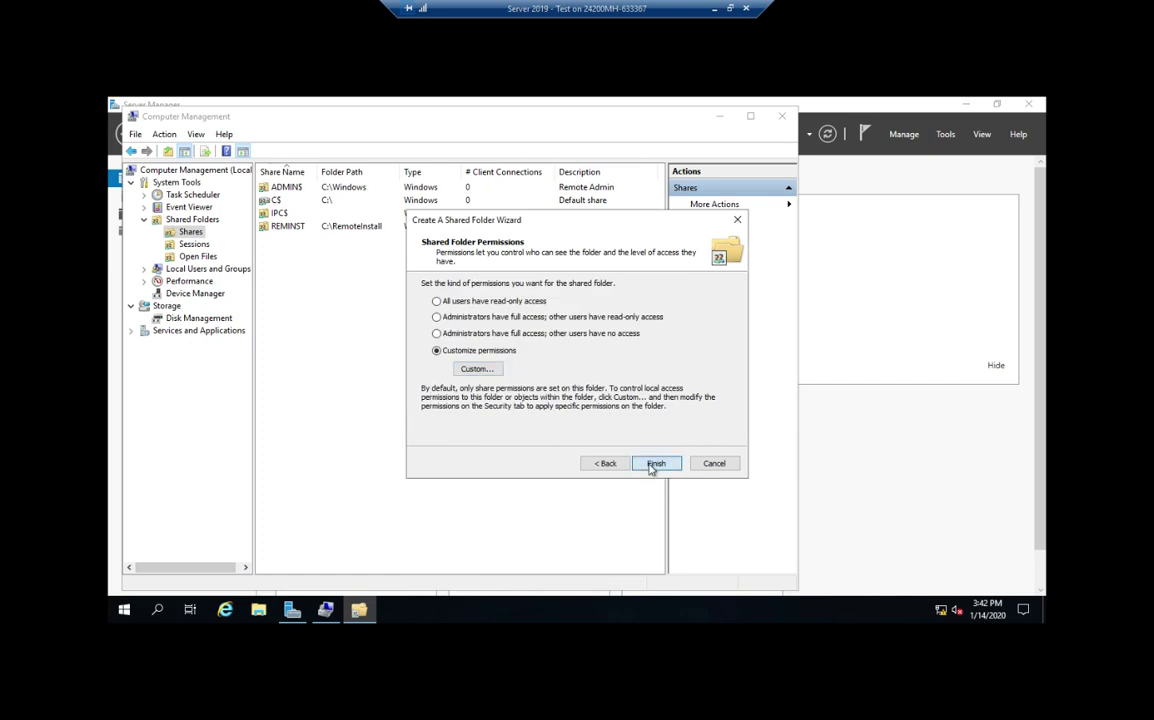
click(653, 465)
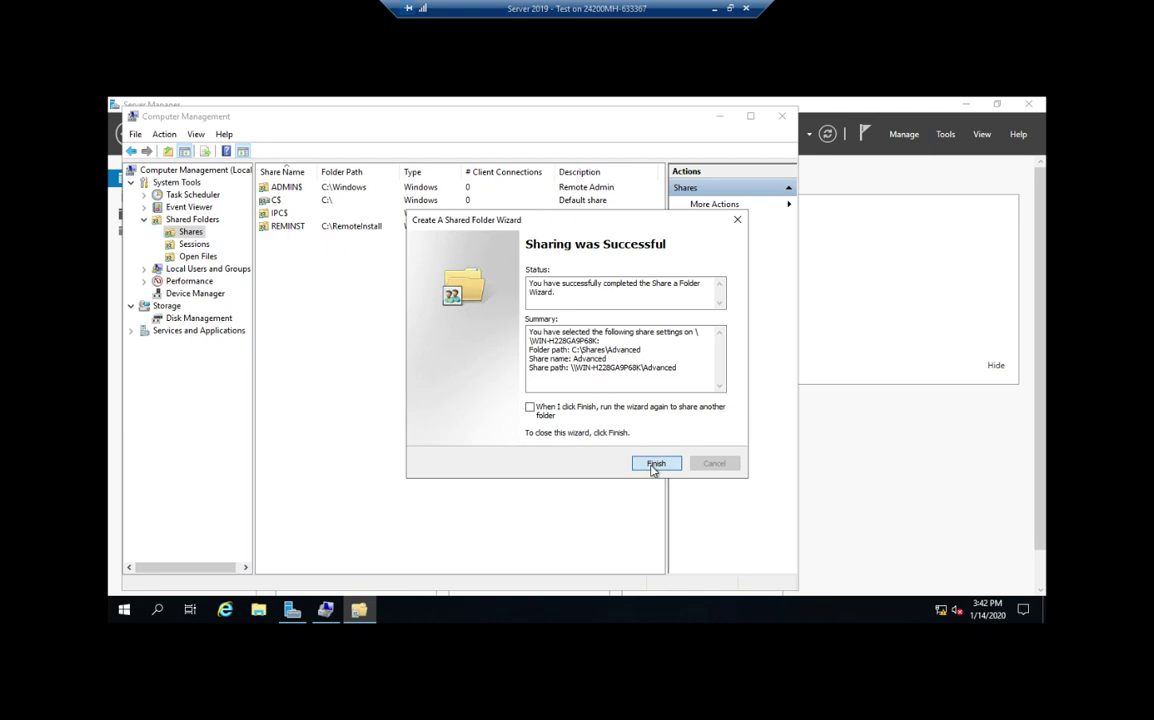
click(655, 465)
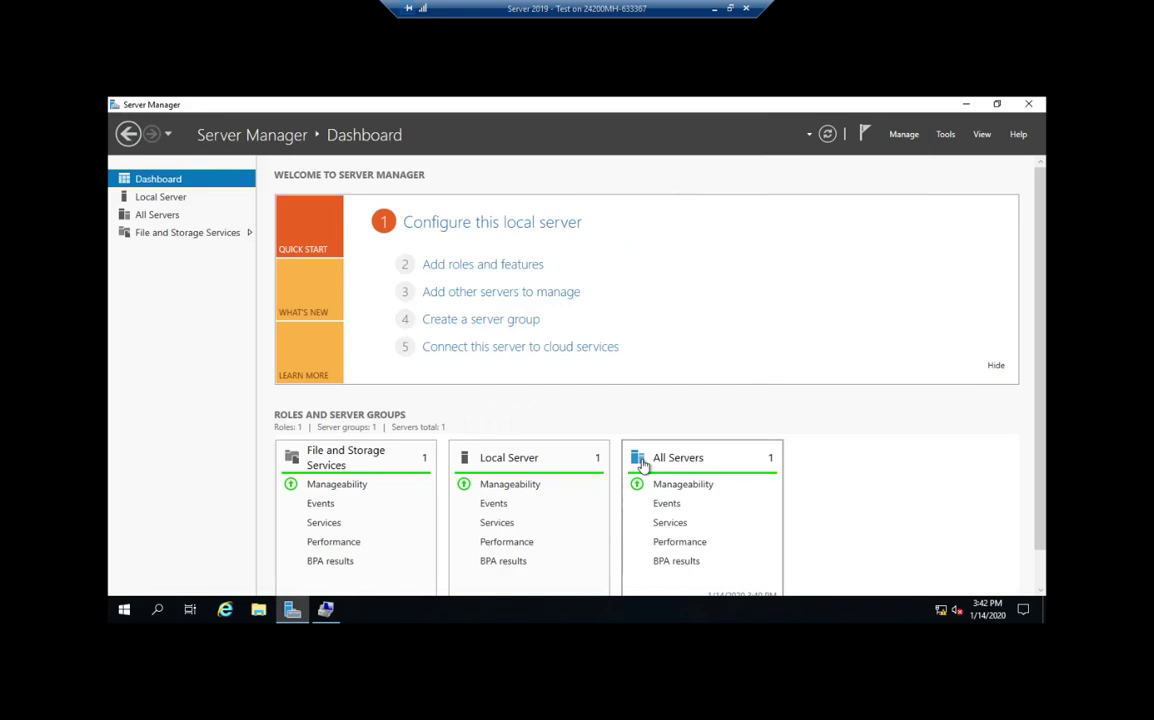
- Reopen Computer Management, stop sharing the Advanced folder, and close the console
right_click(124, 609)
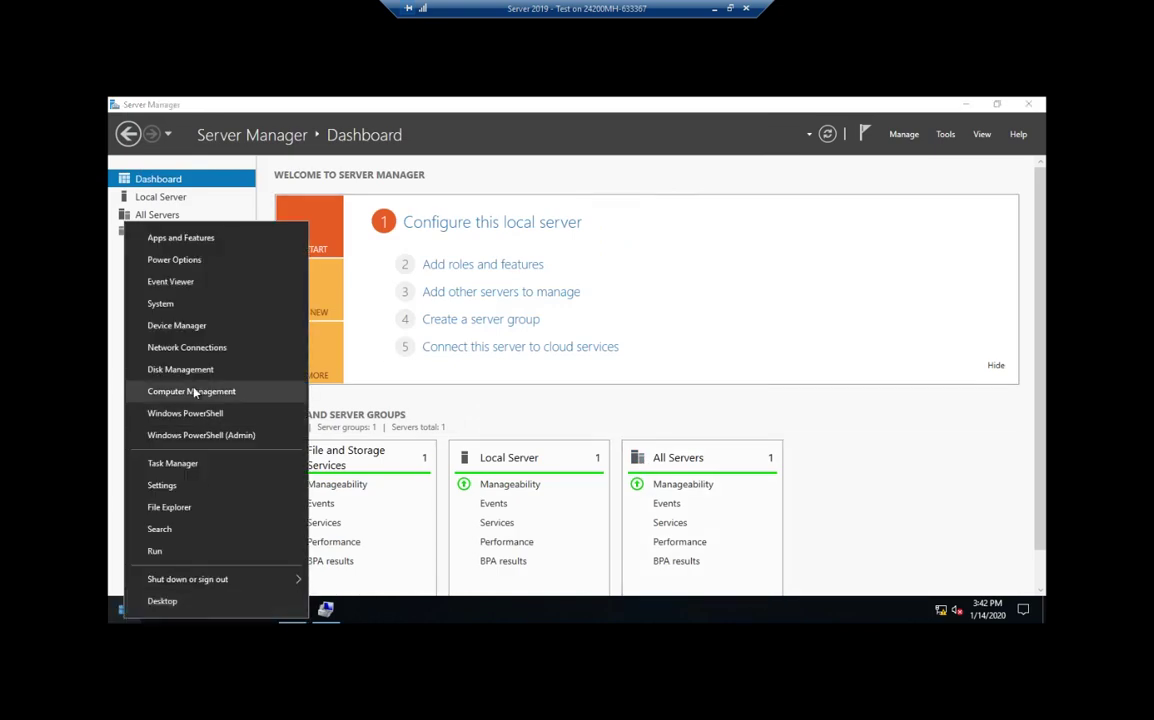
click(222, 391)
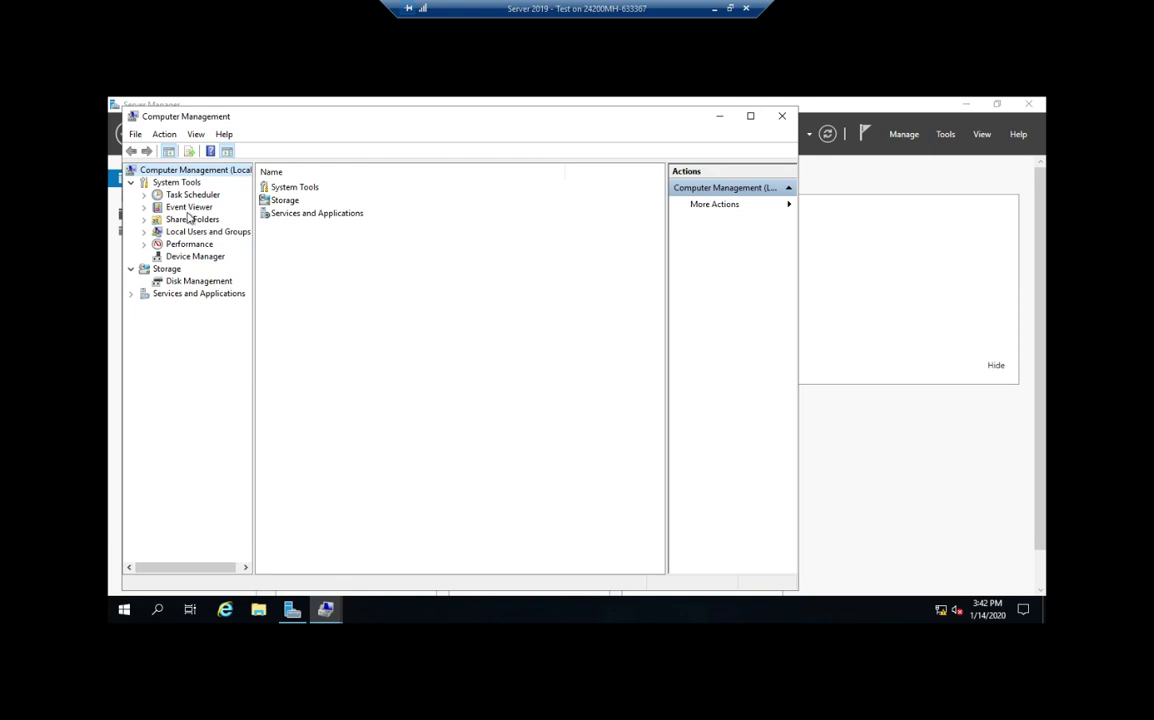
click(189, 220)
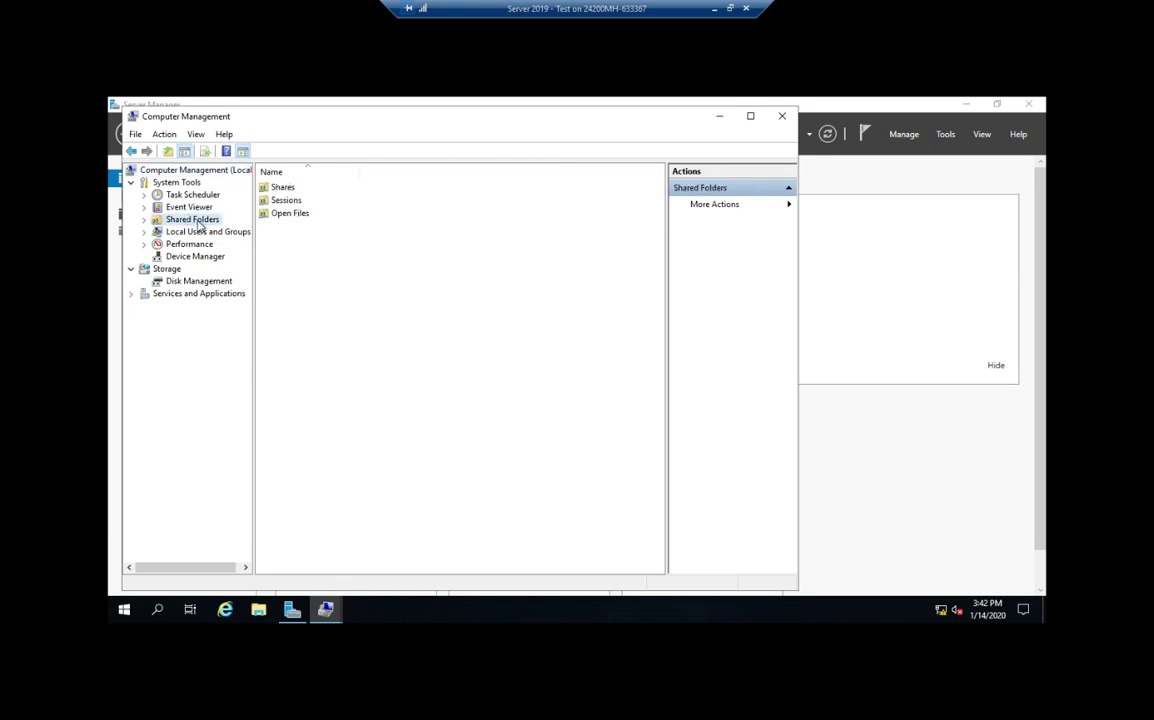
double_click(280, 188)
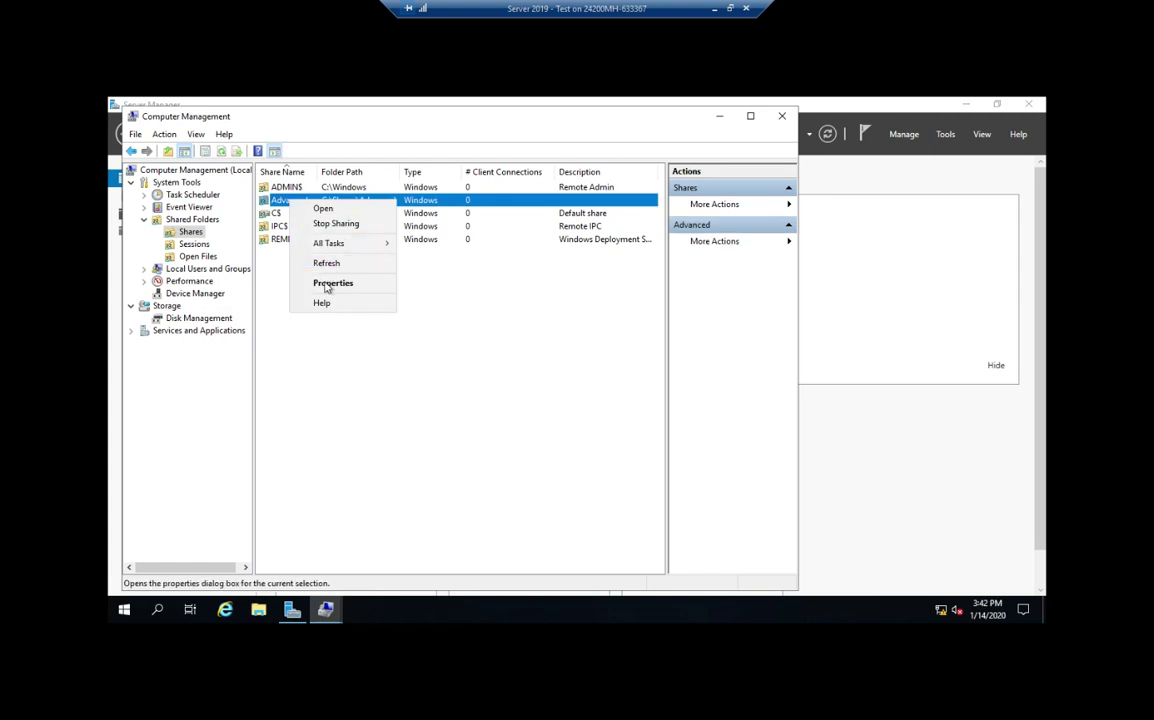
click(330, 223)
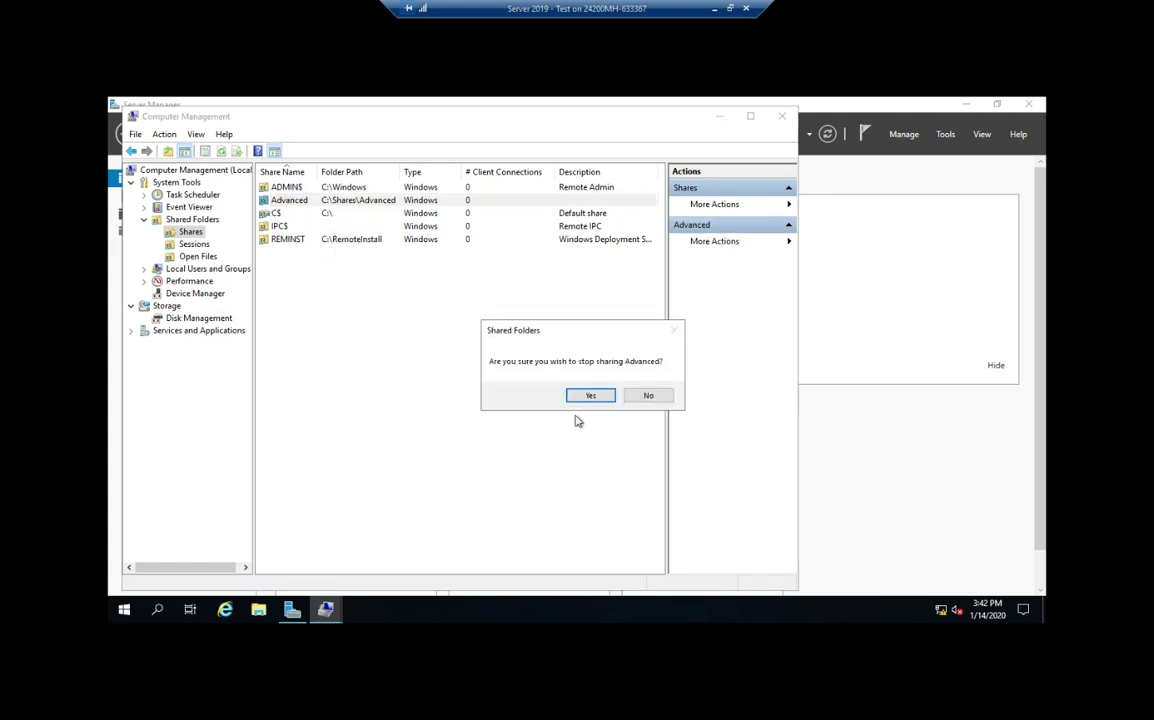
click(589, 396)
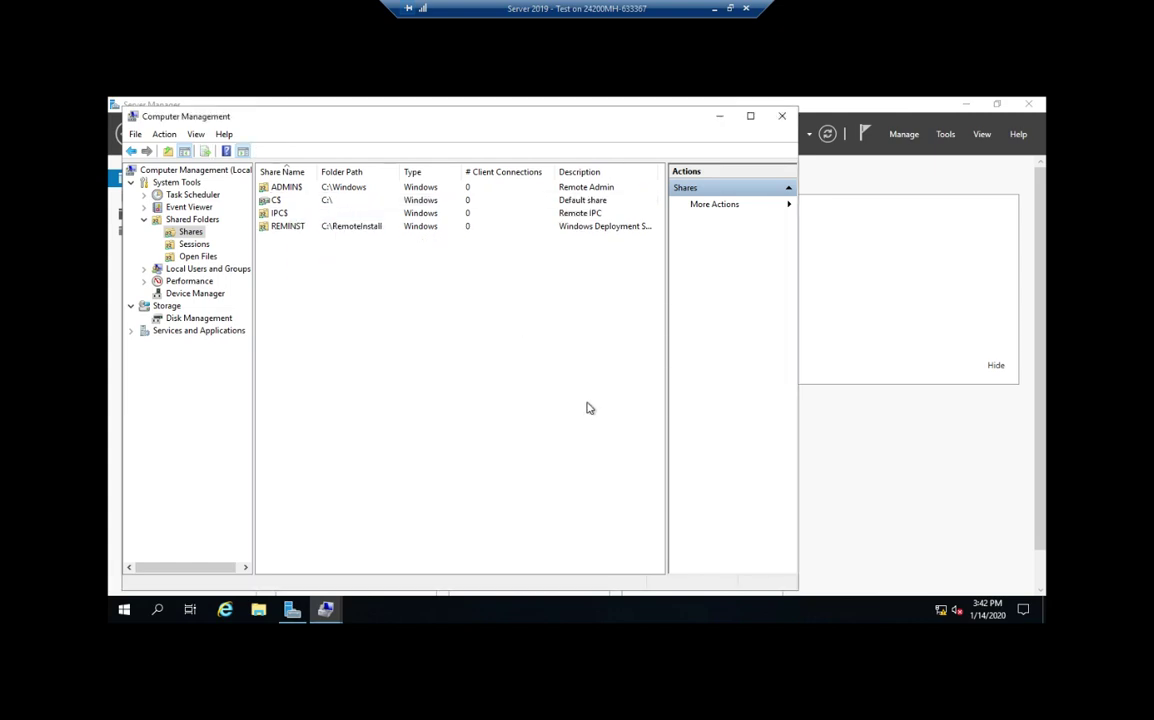
click(781, 116)
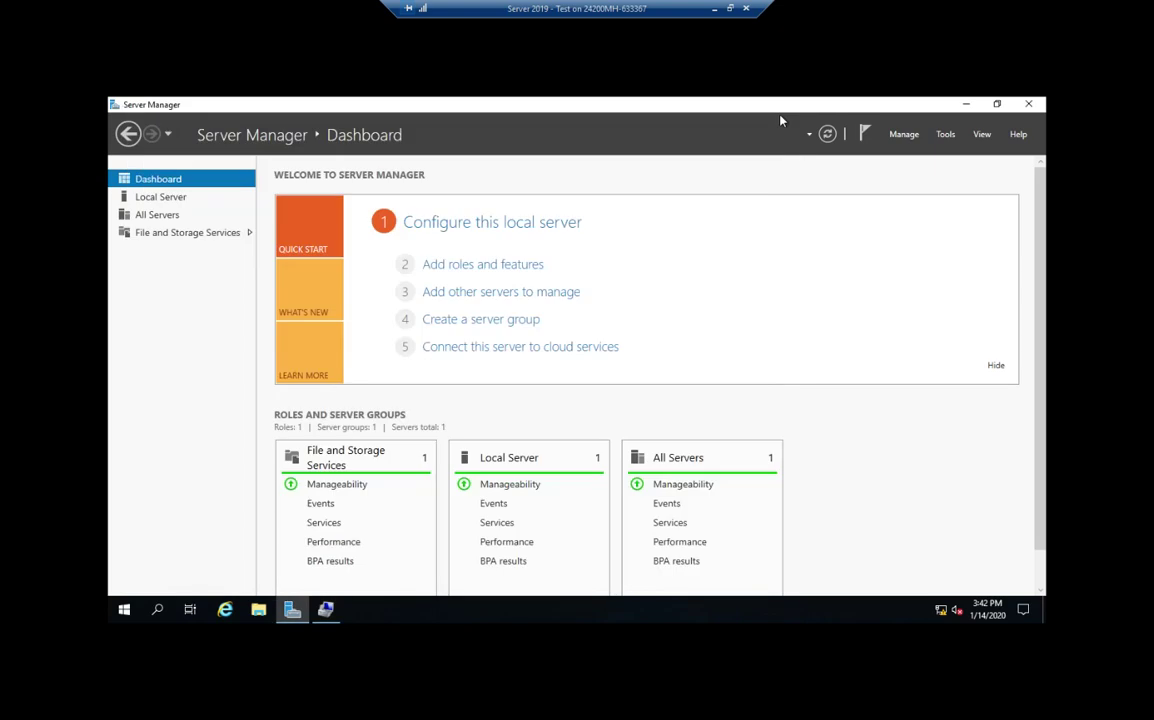